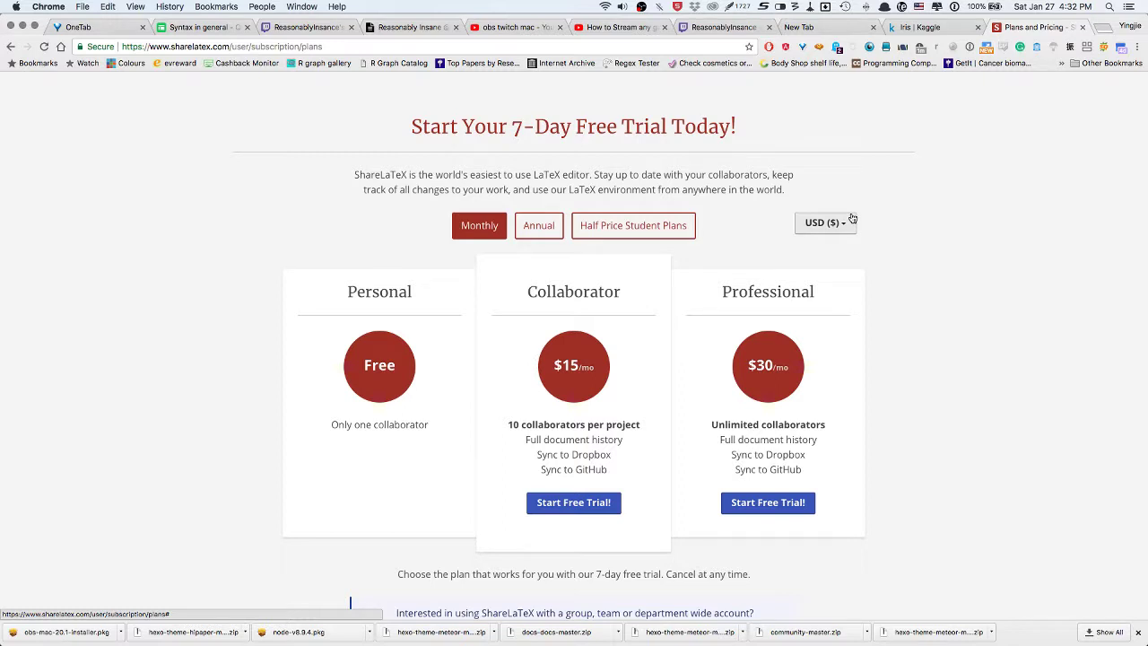
- Switch to the Kaggle tab, go to your own profile and open it for editing
key("ctrl+shift+Tab")
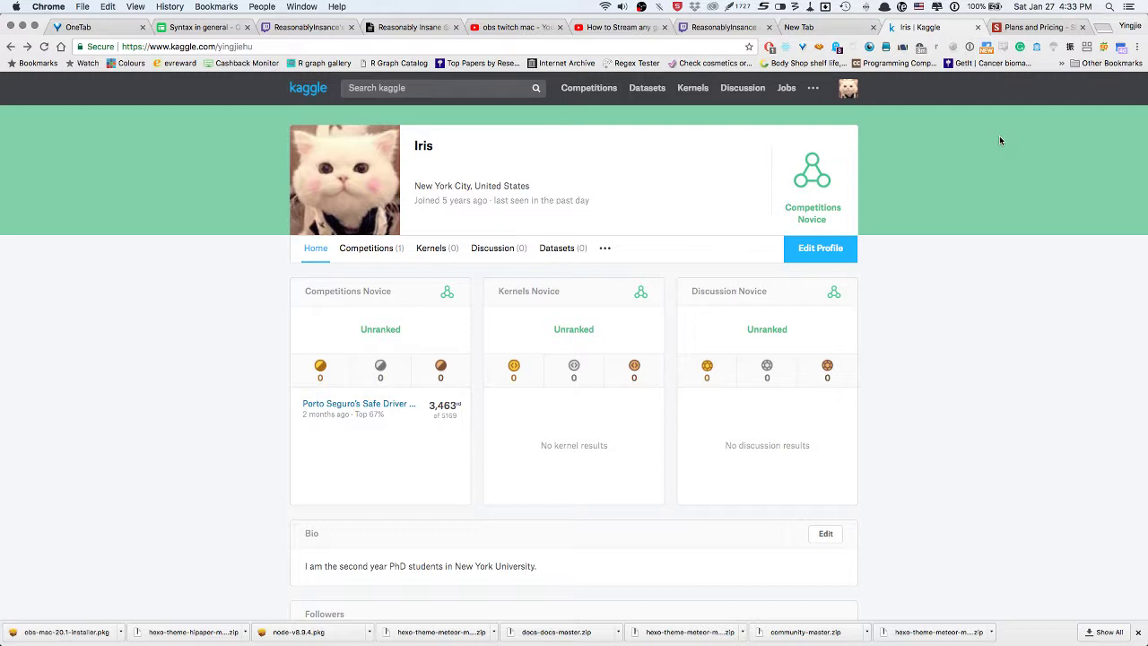
left_click(852, 97)
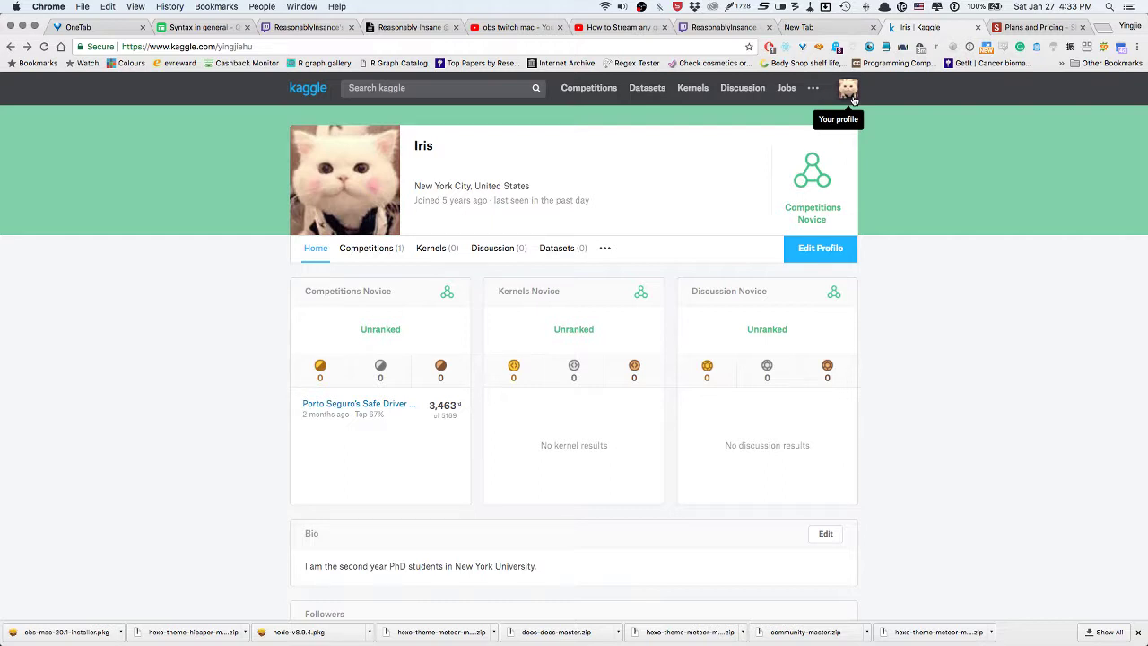
left_click(852, 99)
left_click(772, 135)
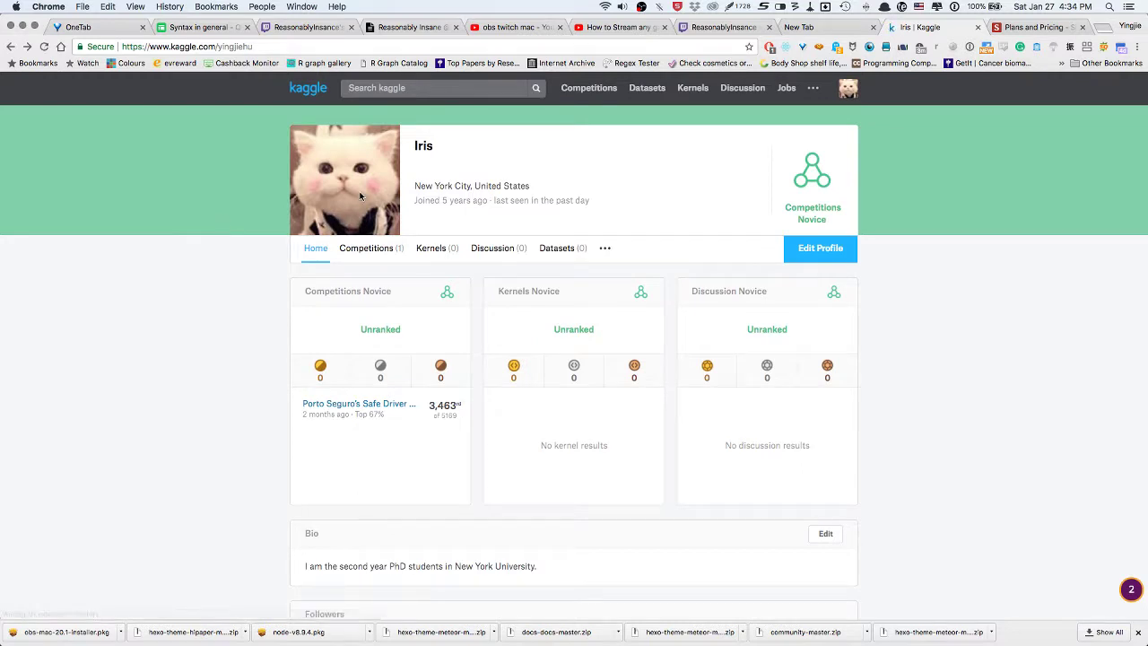
left_click(847, 90)
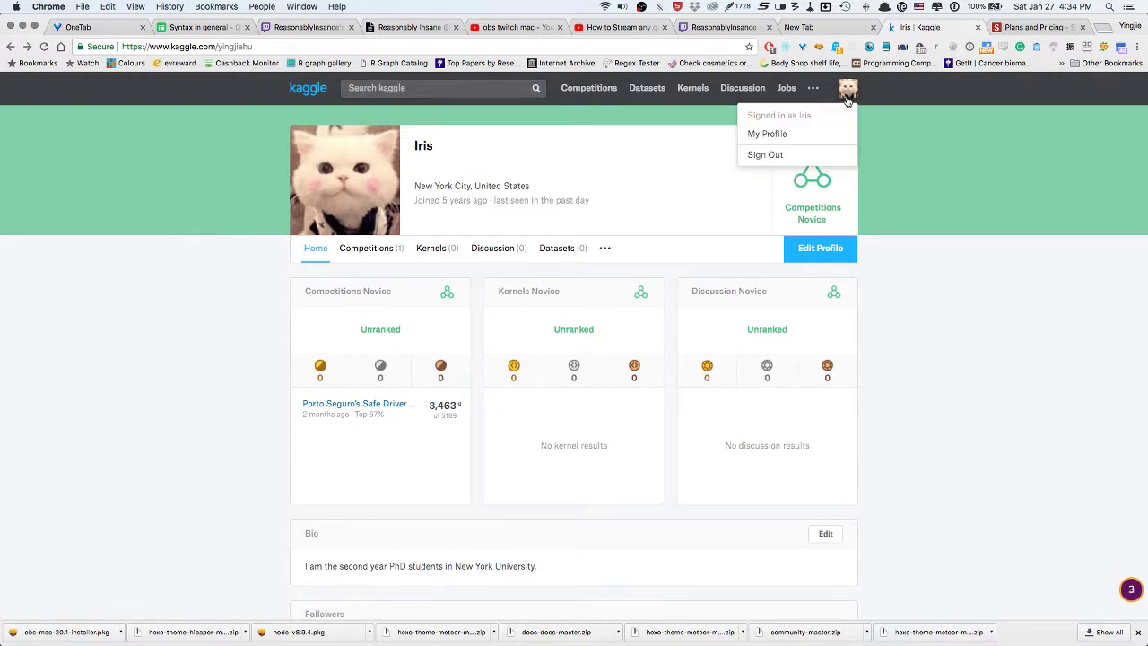
left_click(807, 250)
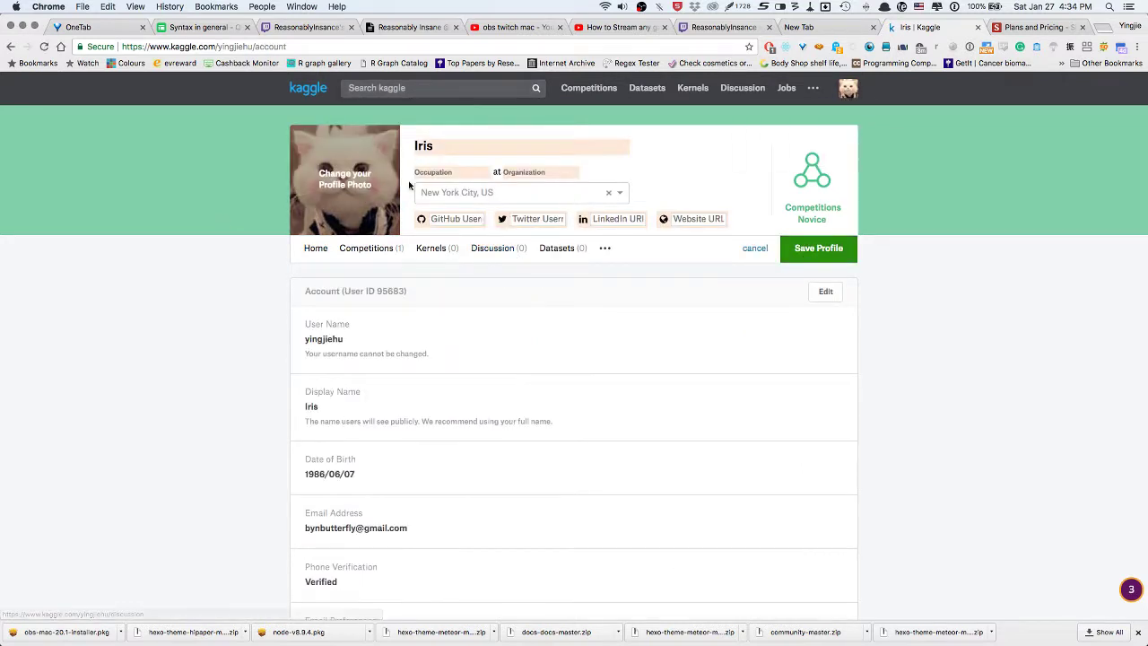
left_click(357, 177)
left_click(579, 399)
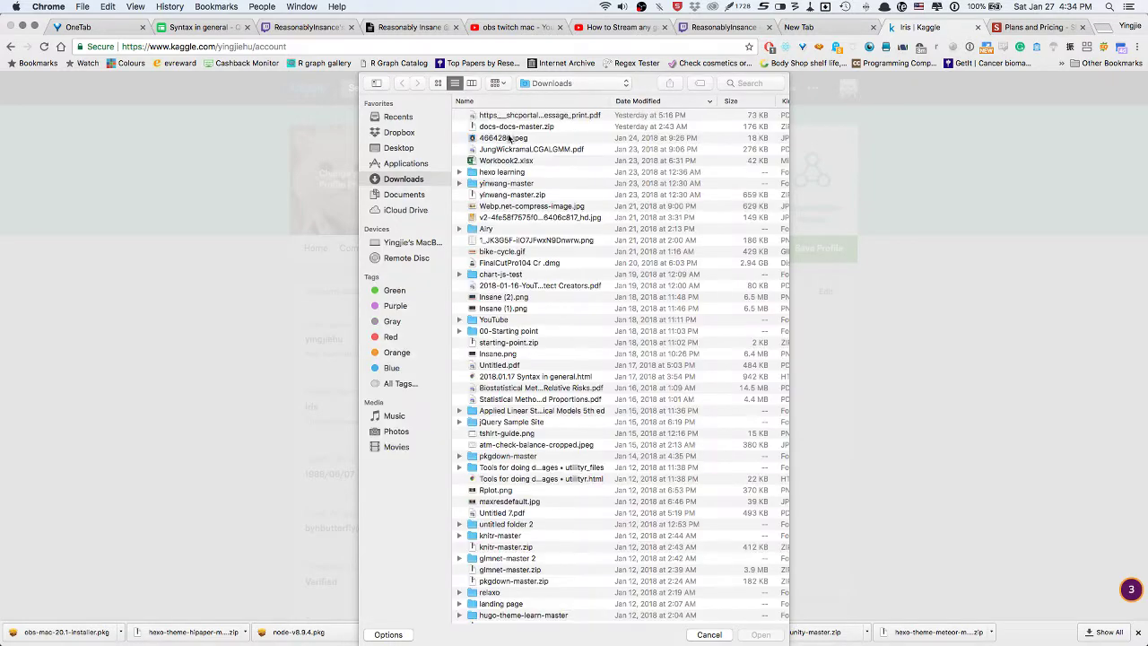
left_click(515, 139)
key("Return")
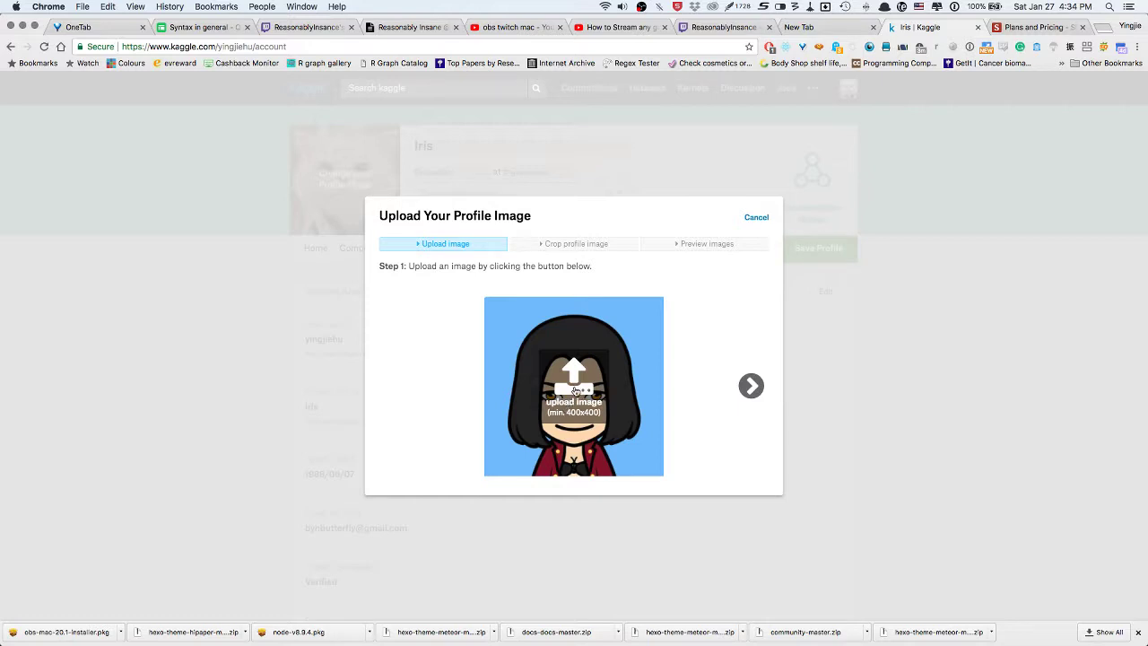
left_click(576, 390)
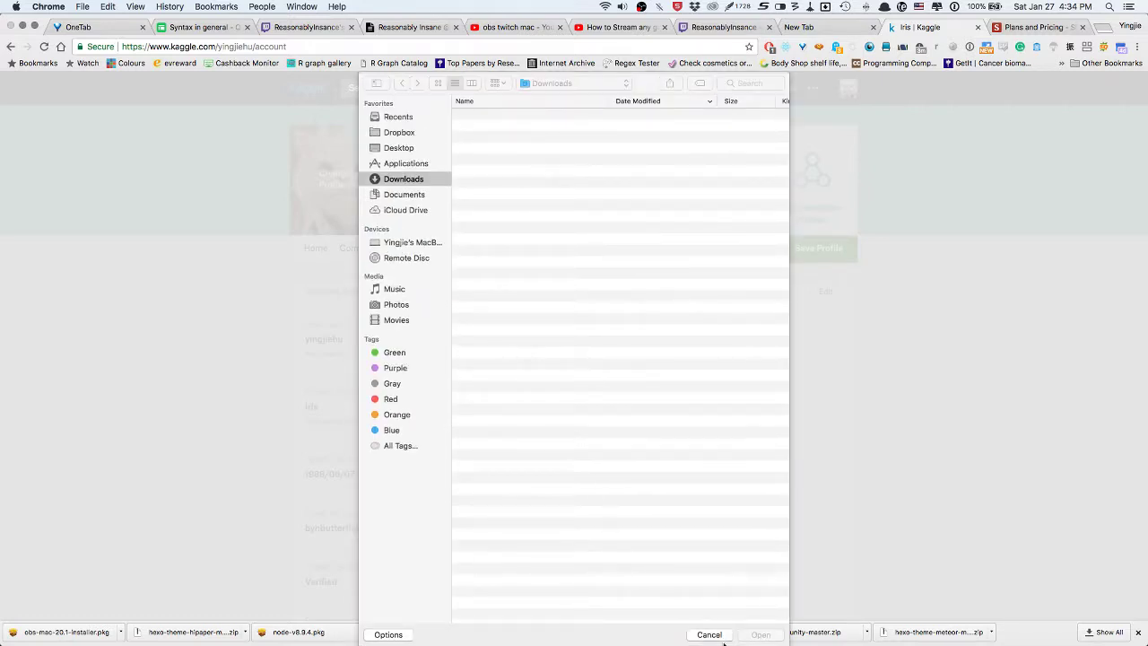
left_click(710, 634)
key("Escape")
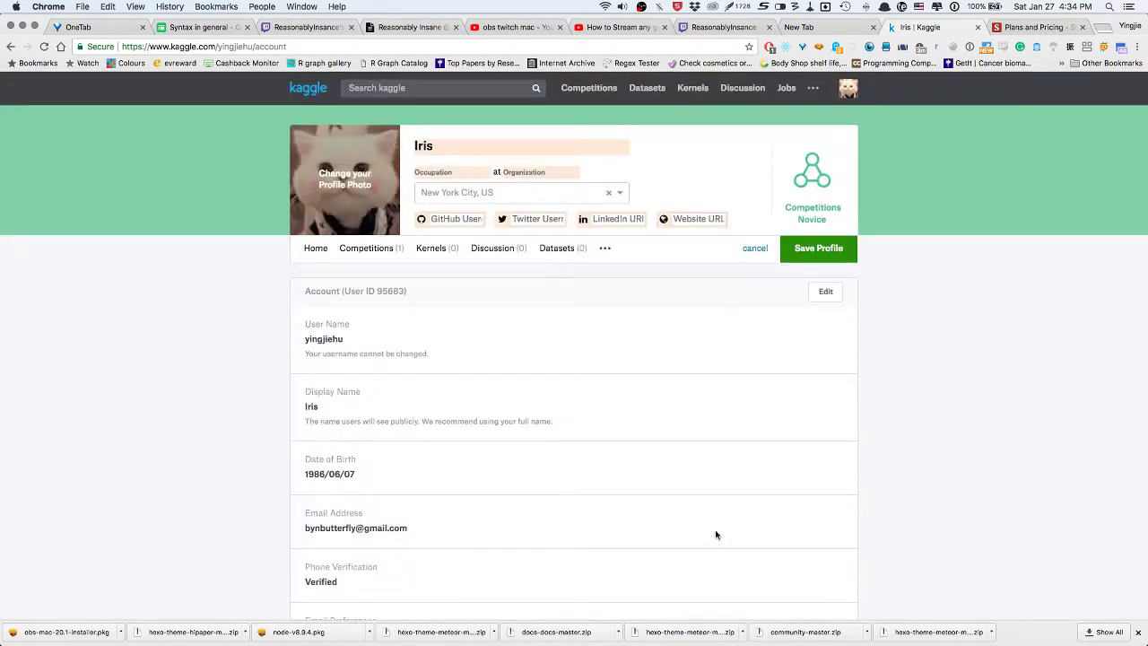
- Upload 4664280.jpeg from Downloads as the profile photo, keeping the full image as the crop, and save it
left_click(358, 189)
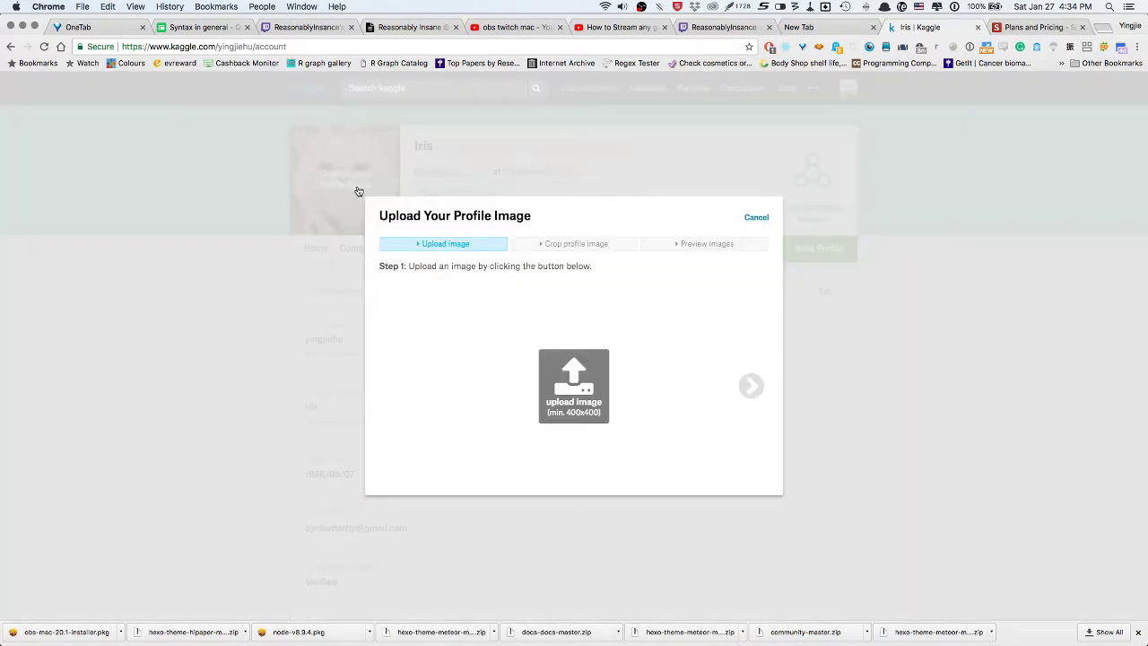
left_click(591, 386)
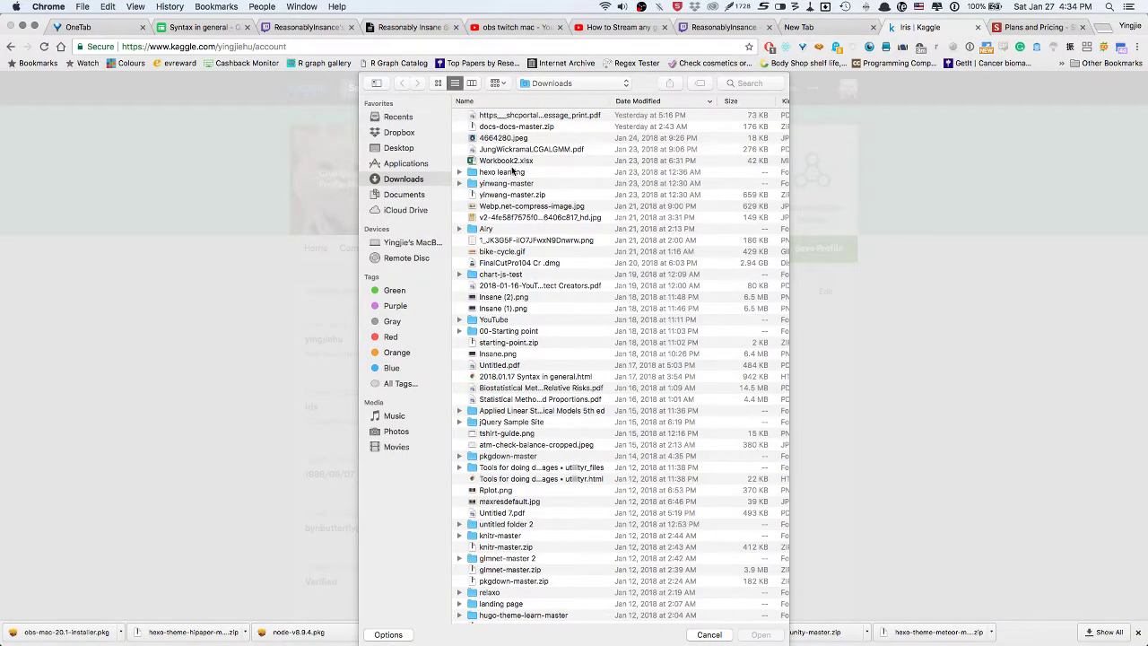
double_click(518, 139)
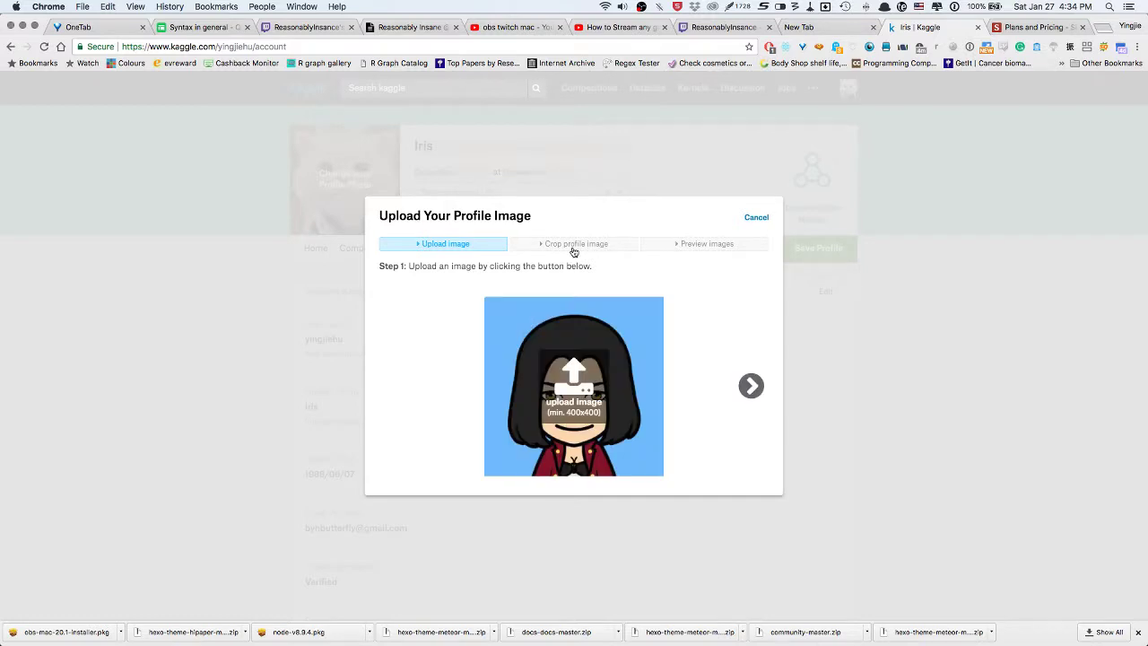
left_click(574, 244)
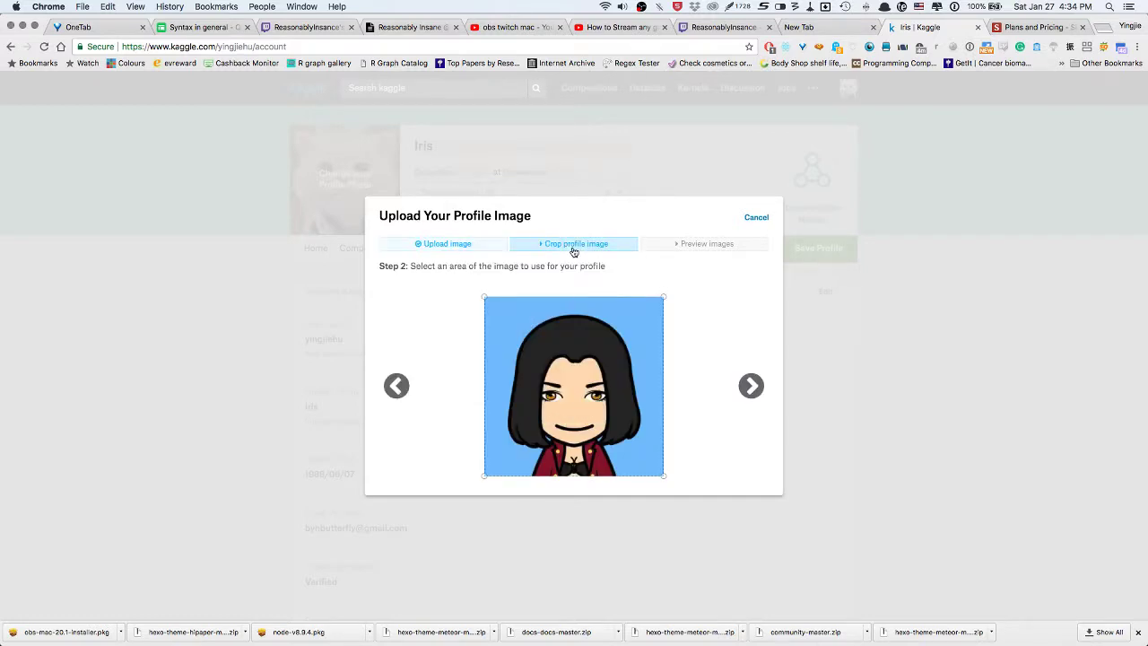
left_click(716, 253)
left_click(563, 403)
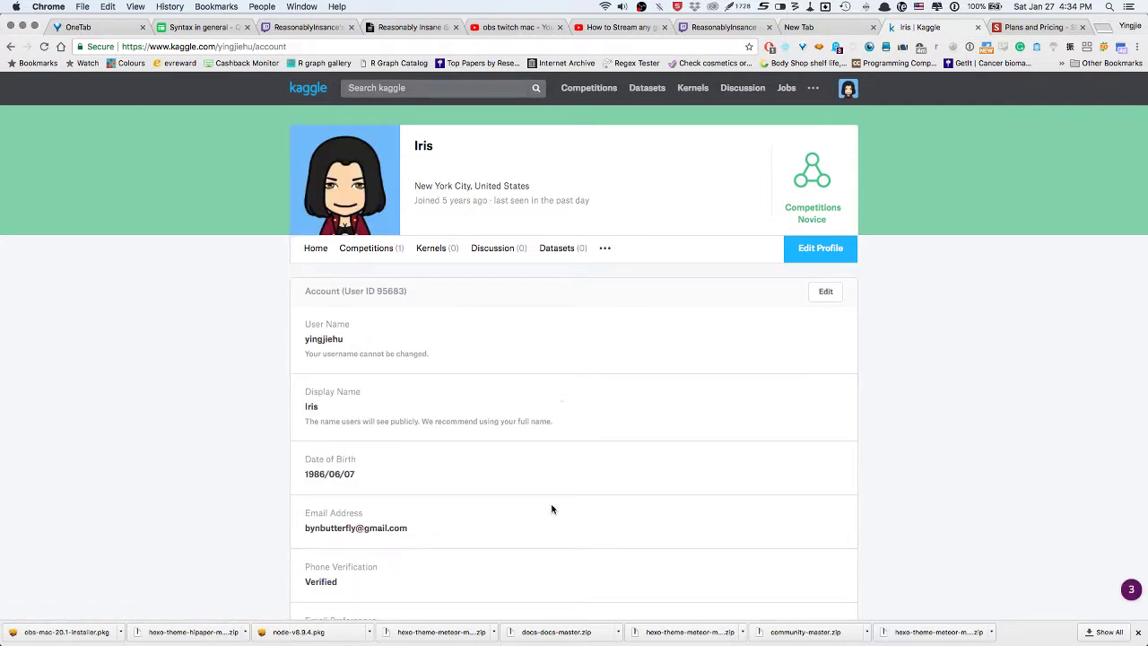
- Replace the date of birth in the account details and save the change
scroll(553, 511, "up", 3)
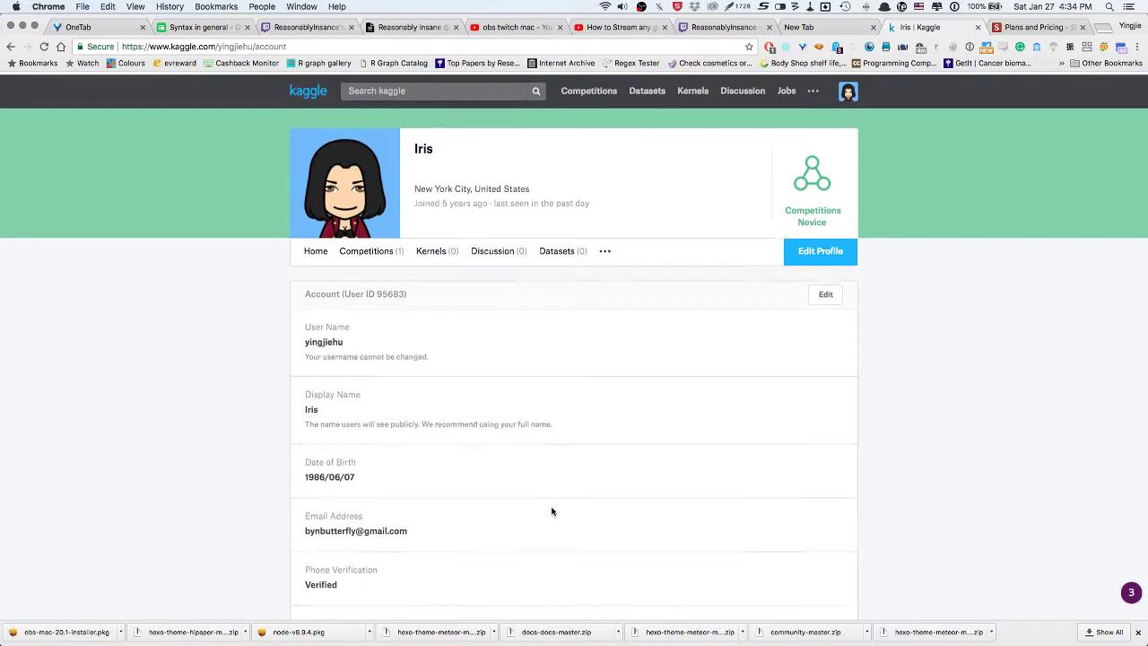
left_click(825, 292)
left_click(364, 476)
key("super+a")
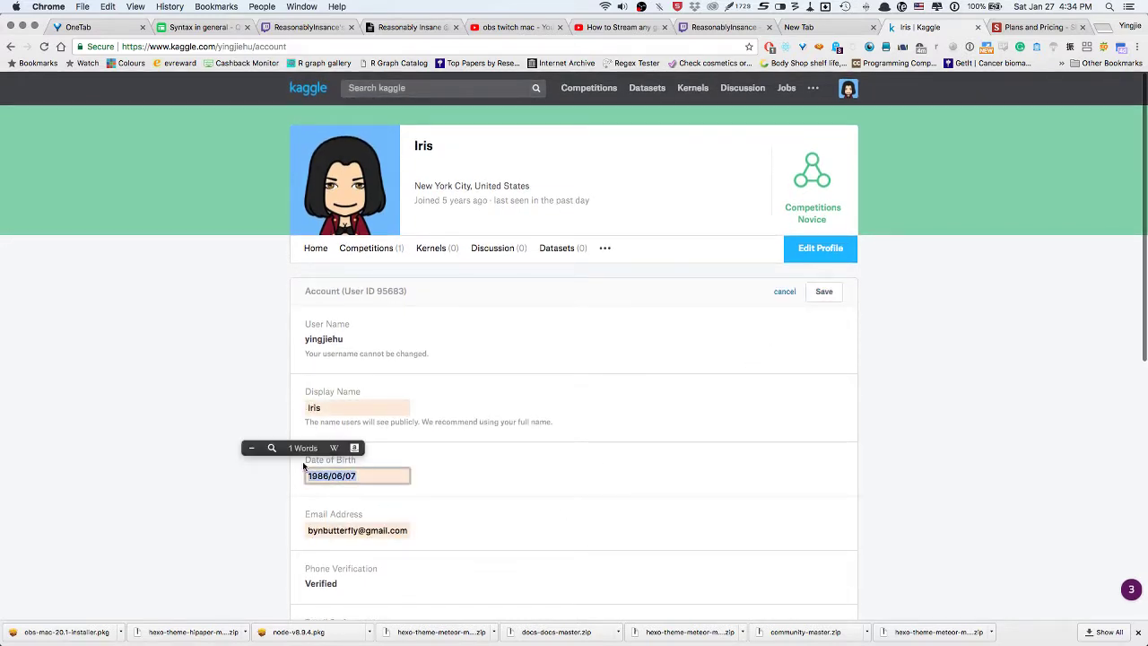
key("BackSpace")
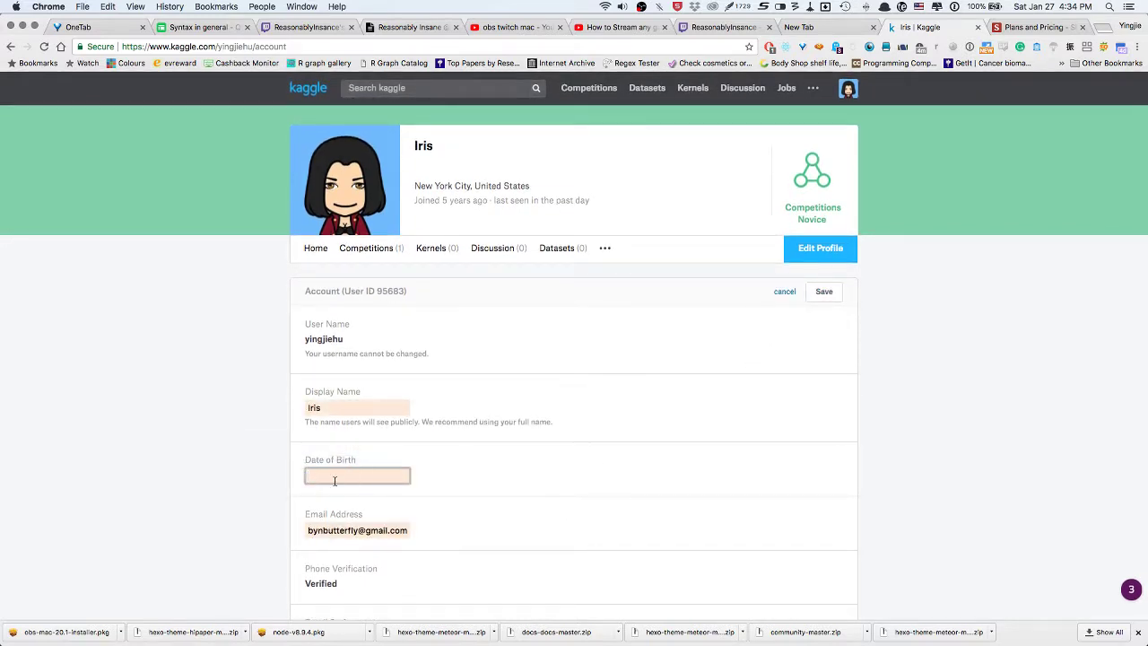
type("1986/1/1")
left_click(825, 291)
- Review the email preferences, active logins and additional login options in the account settings
scroll(533, 418, "down", 5)
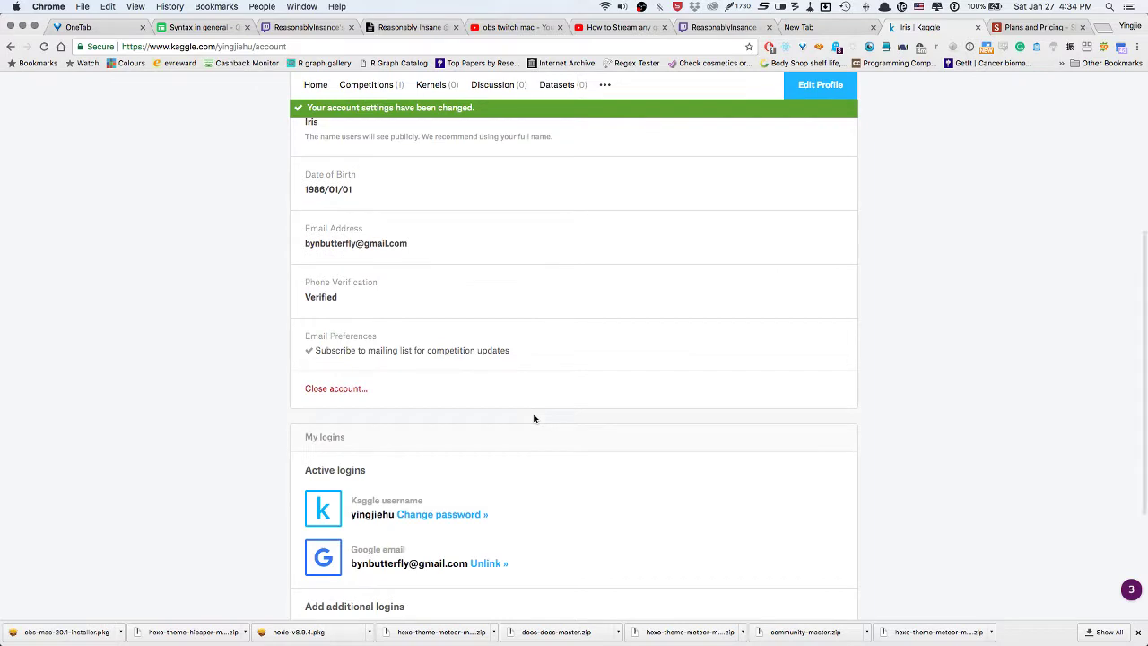
scroll(533, 418, "down", 3)
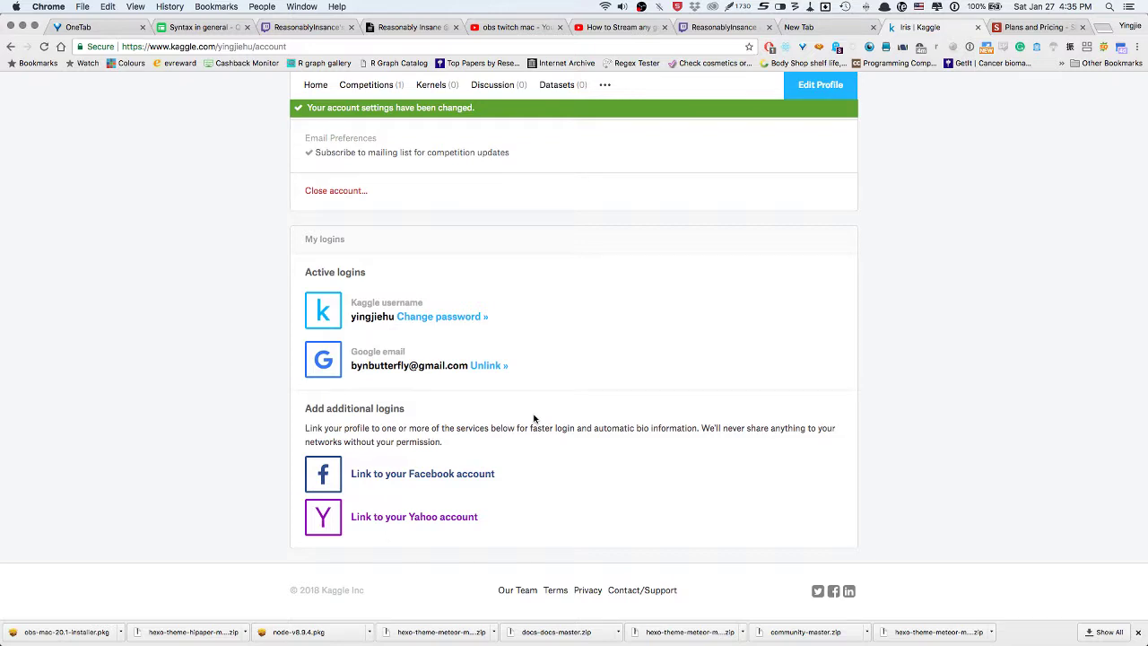
scroll(534, 418, "up", 15)
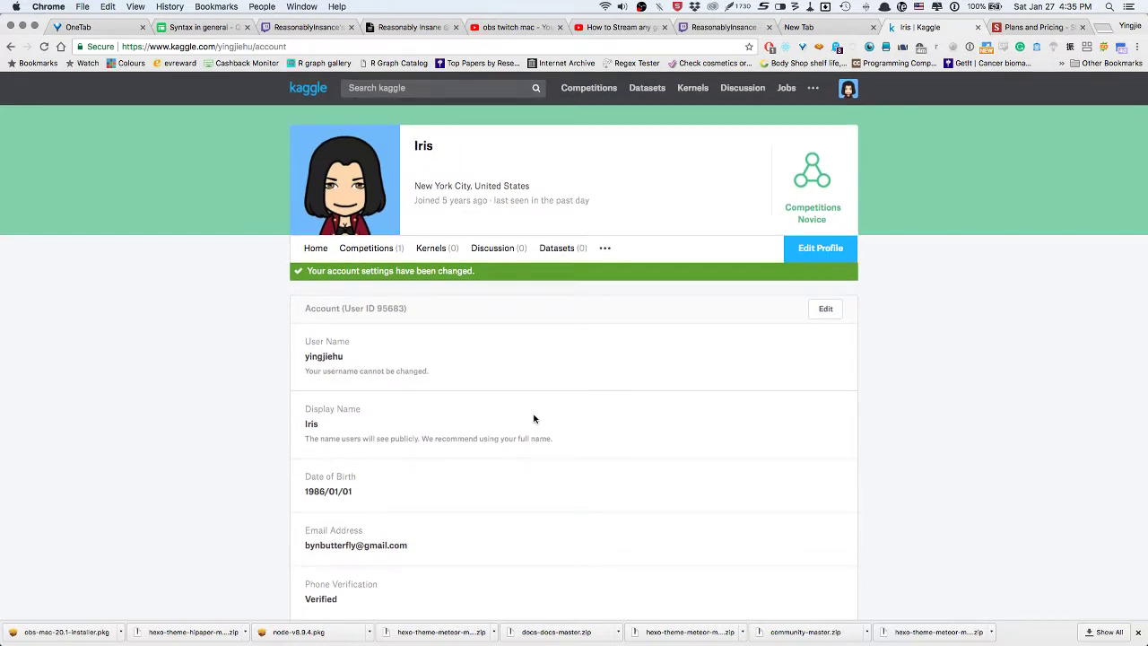
- Return to the profile by way of the Kaggle home page and open the Porto Seguro's Safe Driver Prediction competition
left_click(315, 87)
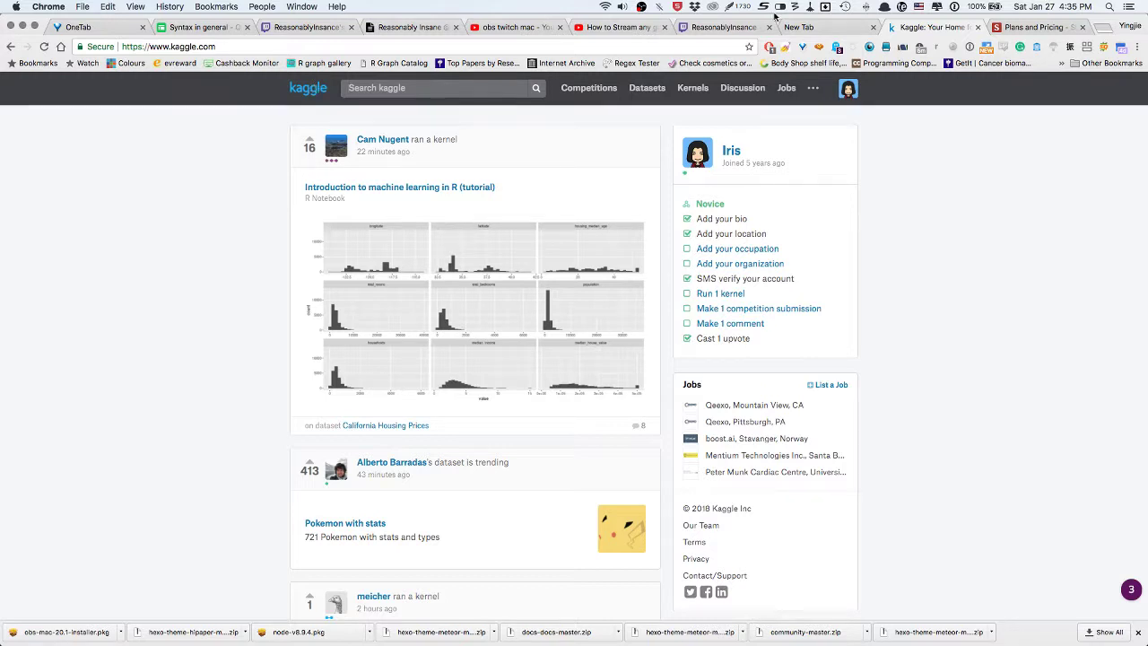
left_click(849, 89)
left_click(777, 134)
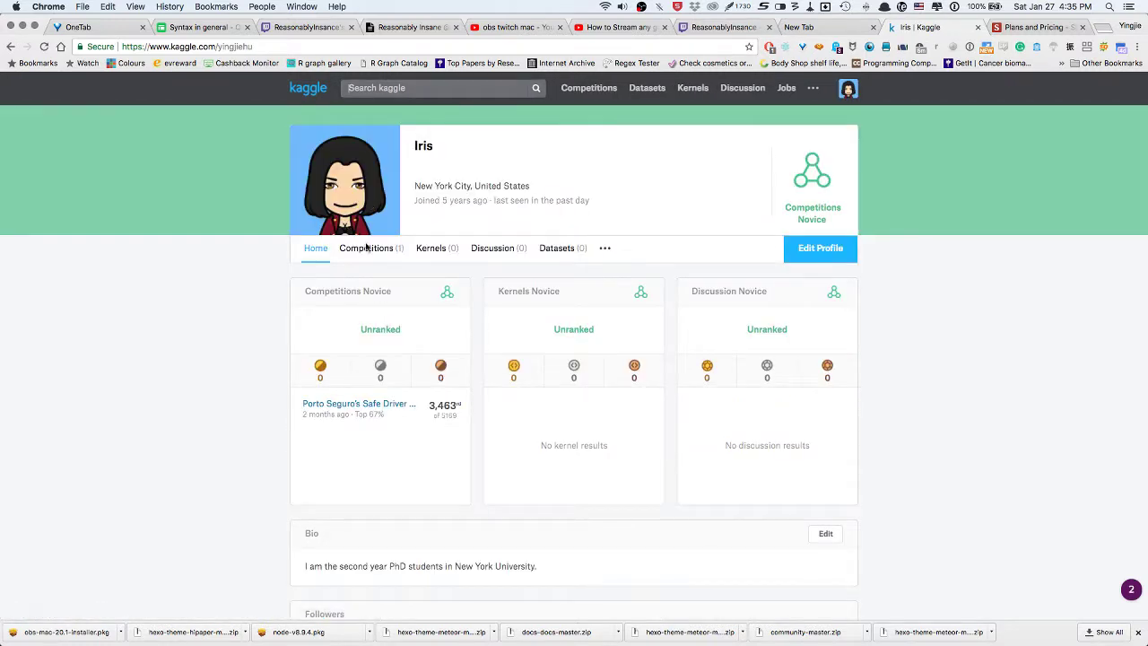
left_click(336, 405)
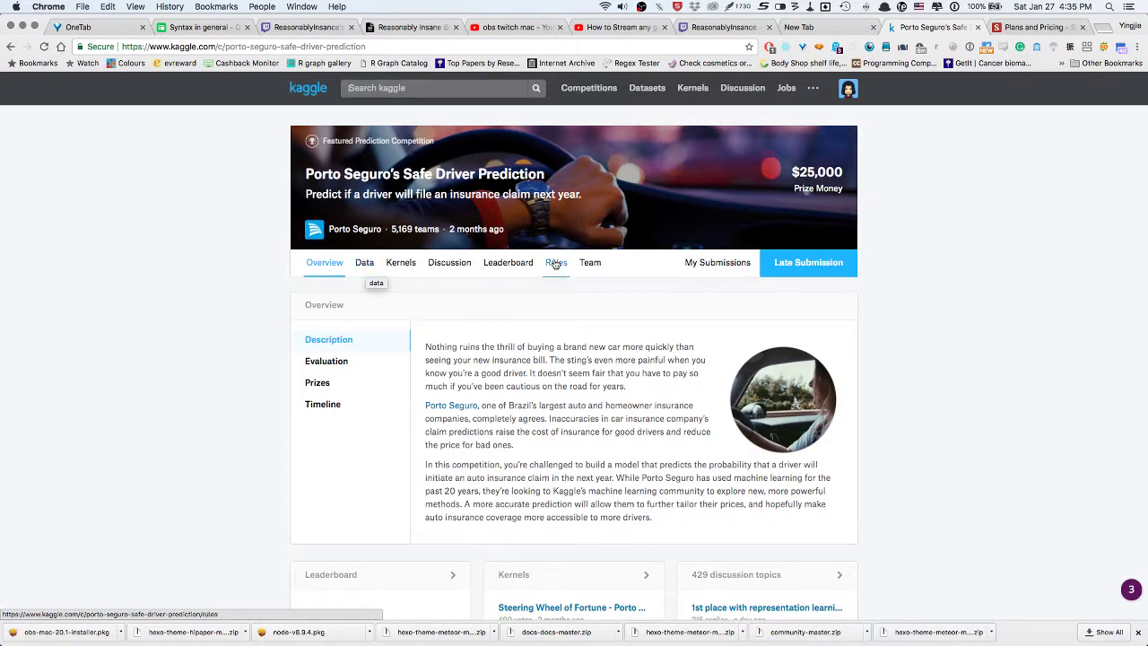
- Open the competition's full leaderboard from its overview and view the top teams in the private standings
scroll(418, 454, "down", 5)
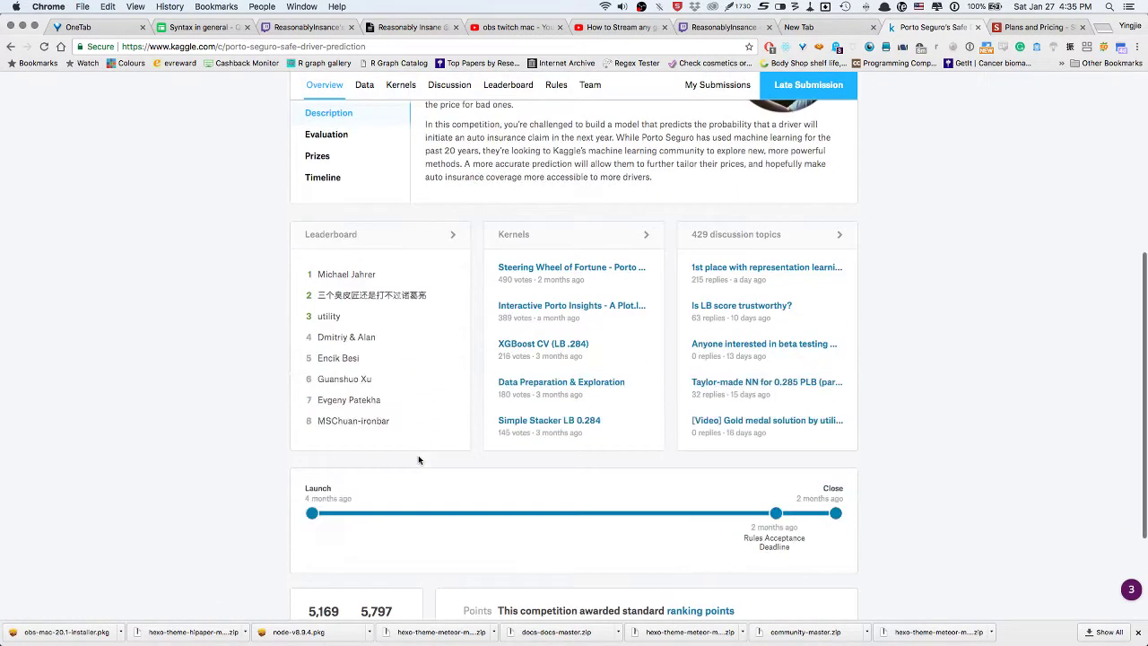
left_click(448, 235)
scroll(336, 454, "down", 1)
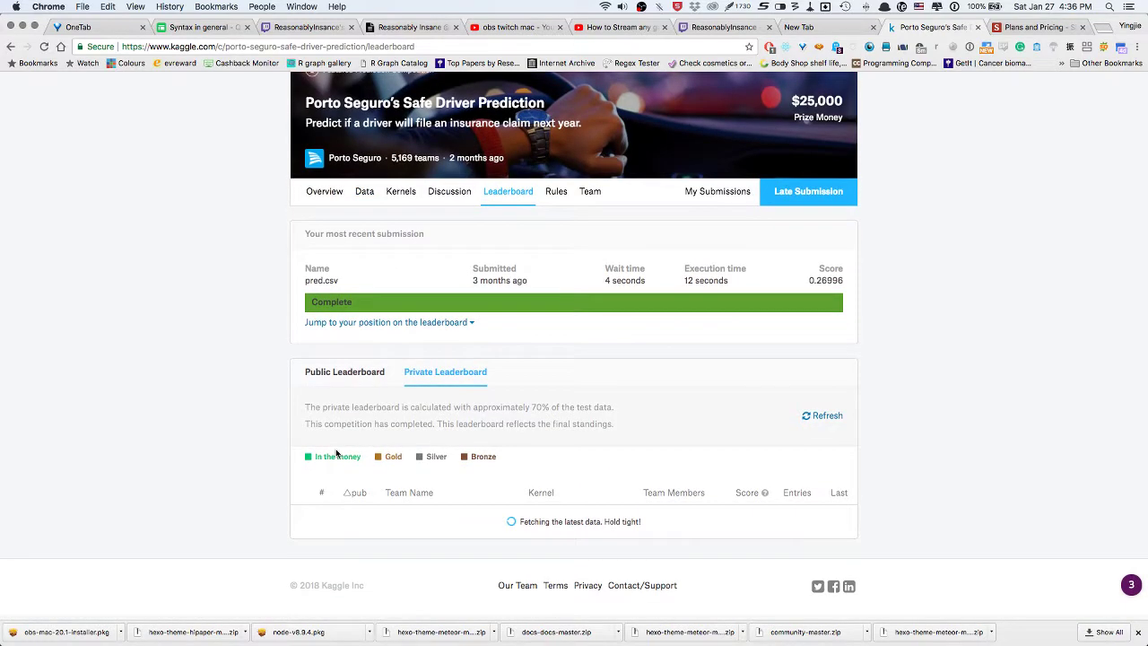
scroll(337, 454, "down", 2)
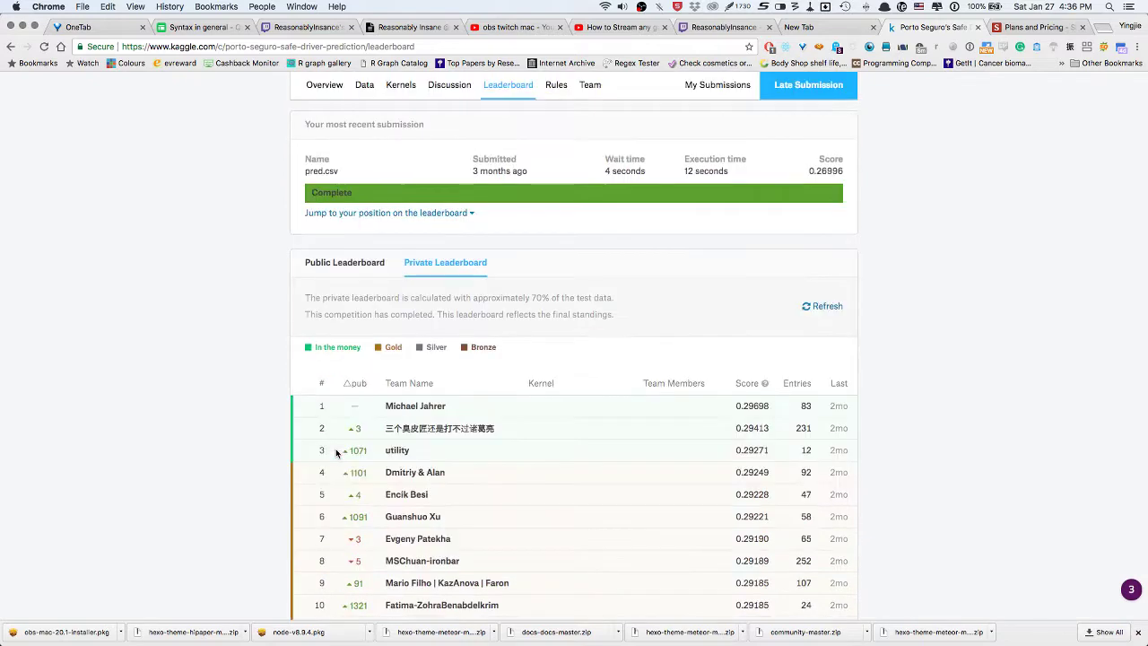
scroll(336, 454, "down", 2)
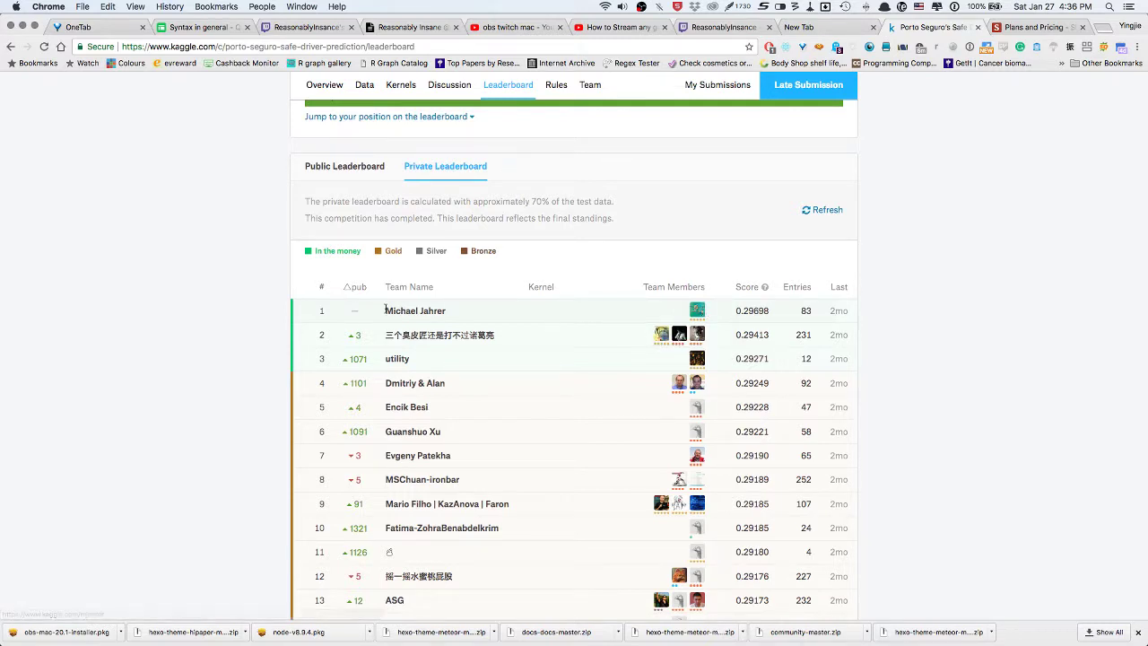
- Examine the first- and third-placed teams on the private leaderboard, highlighting their entries
left_click_drag(385, 311, 476, 311)
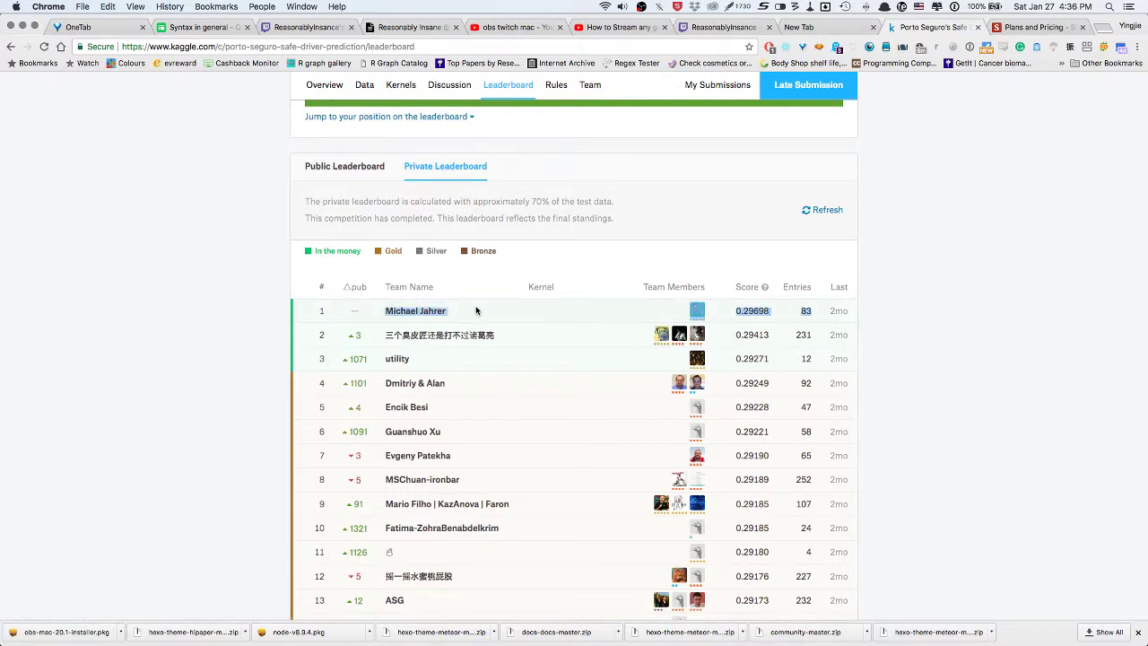
left_click_drag(413, 365, 386, 364)
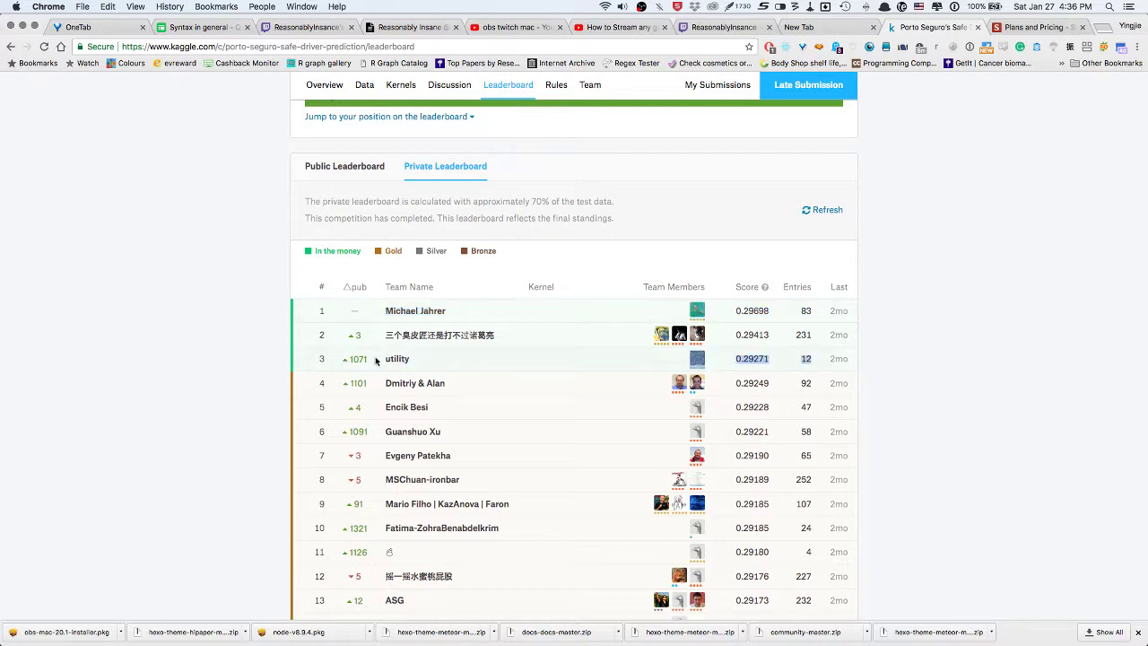
left_click(385, 364)
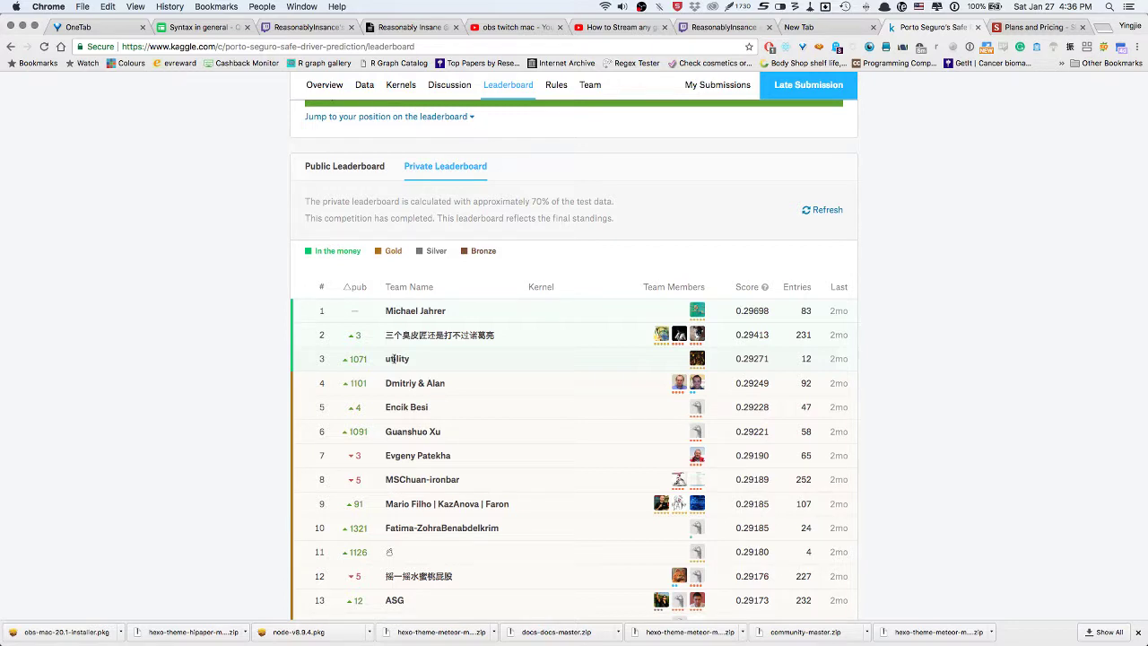
left_click_drag(349, 311, 387, 311)
left_click(458, 317)
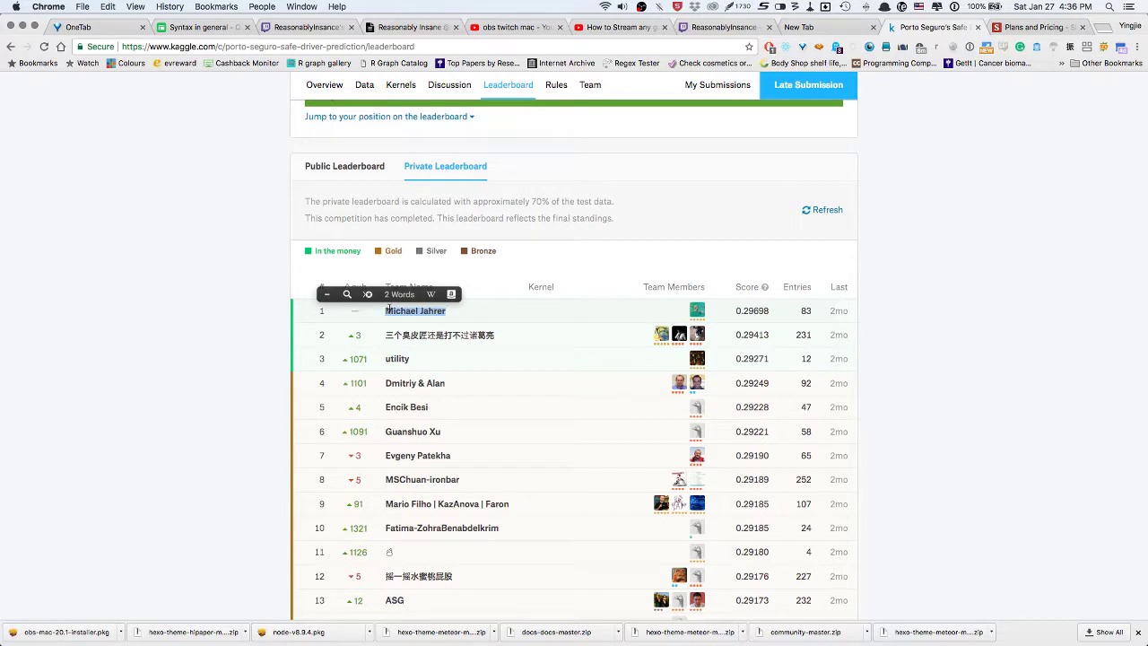